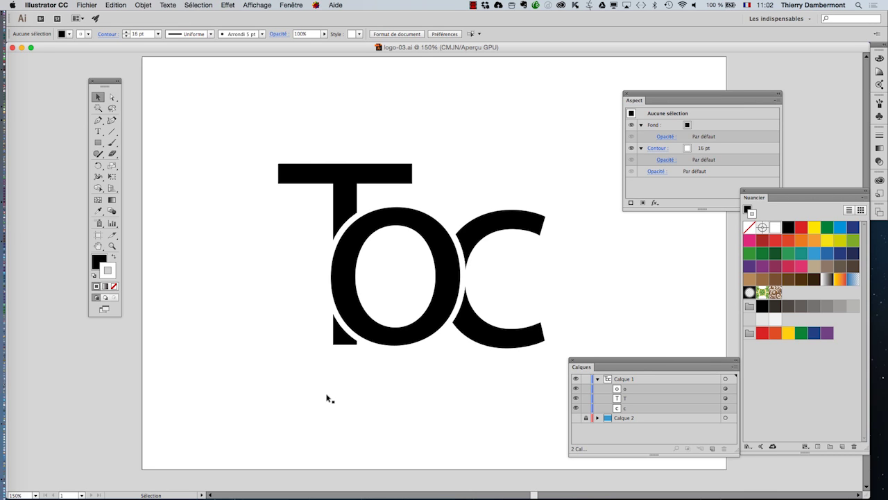
Display the transparency grid behind the logo artwork
{"action": "left_click", "coordinate": [254, 5]}
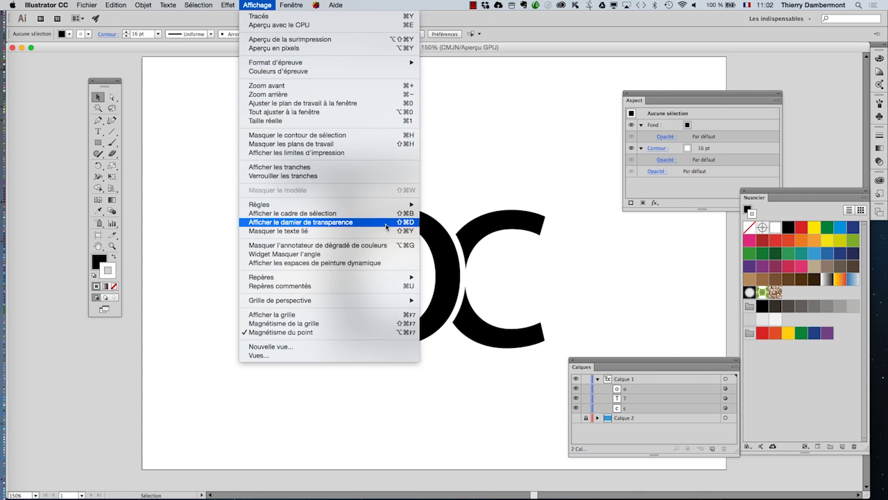
{"action": "left_click", "coordinate": [387, 222]}
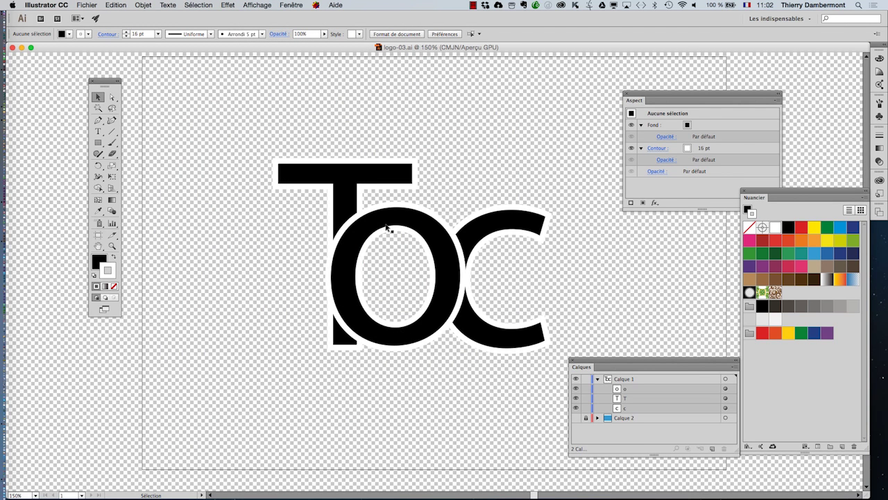
{"action": "left_click", "coordinate": [67, 5]}
{"action": "mouse_move", "coordinate": [68, 31]}
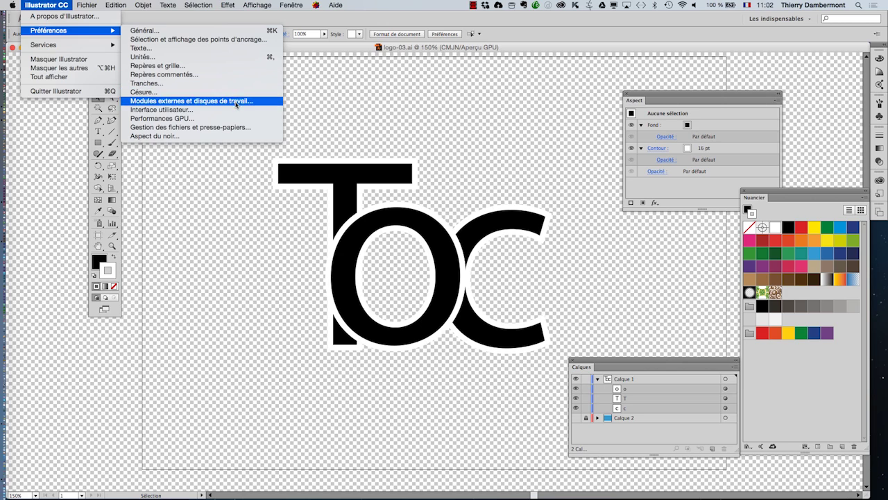
{"action": "left_click", "coordinate": [254, 156]}
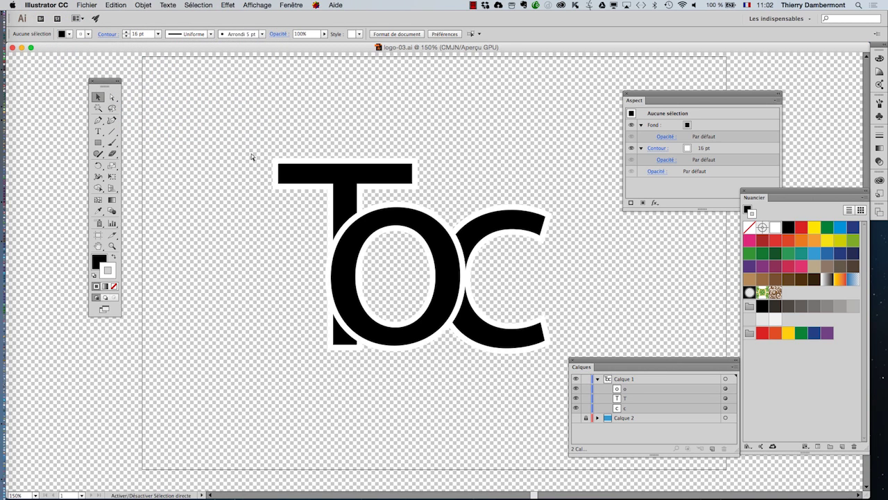
Examine the white outlines around the letters of the Toc logo against the transparency grid
{"action": "key", "text": "super+minus"}
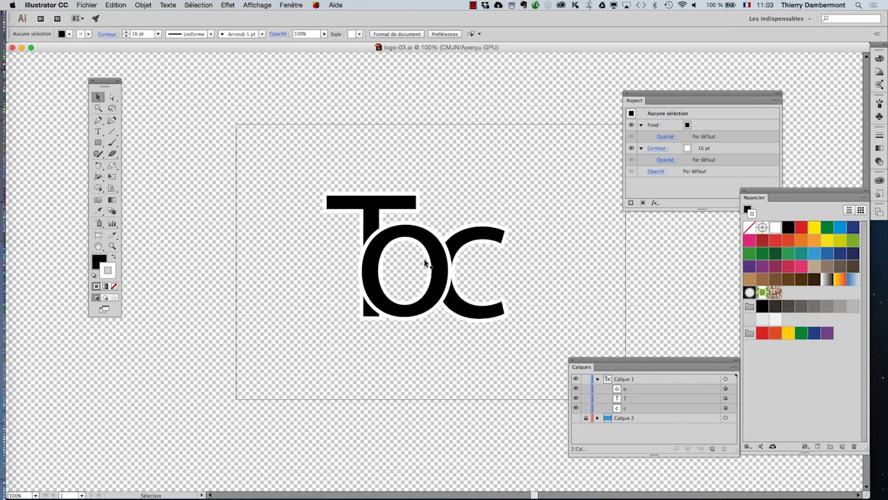
{"action": "key", "text": "super+equal"}
{"action": "key", "text": "super+minus"}
{"action": "key", "text": "super+equal"}
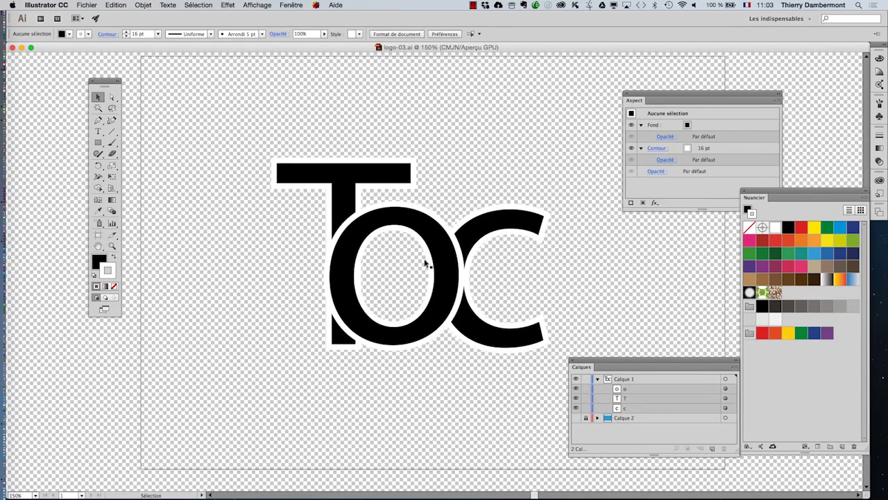
{"action": "key", "text": "super+equal"}
{"action": "key", "text": "super+equal"}
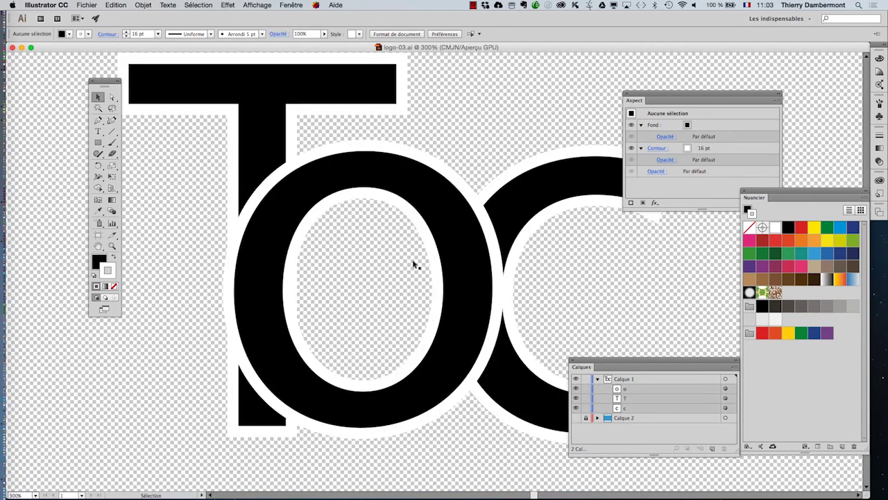
{"action": "key", "text": "super+minus"}
{"action": "key", "text": "h"}
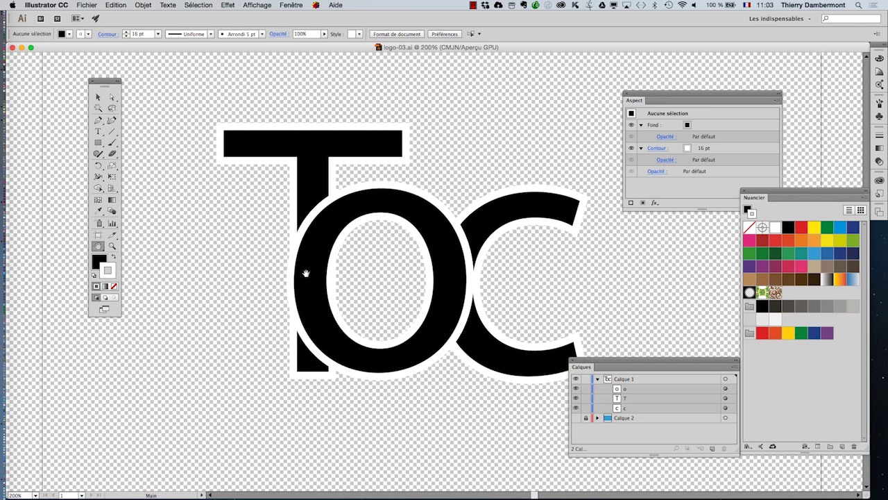
{"action": "left_click_drag", "start_coordinate": [306, 273], "coordinate": [241, 270]}
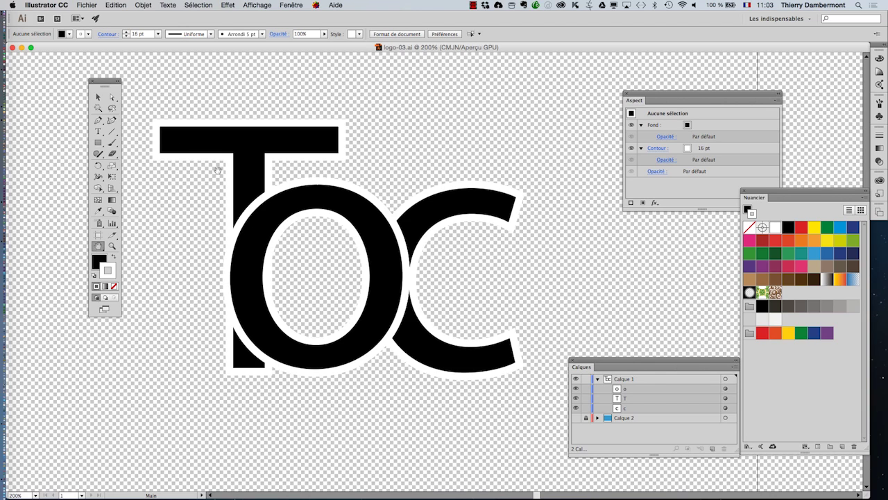
Select all three text letters of the logo
{"action": "left_click", "coordinate": [99, 97]}
{"action": "key", "text": "super+a"}
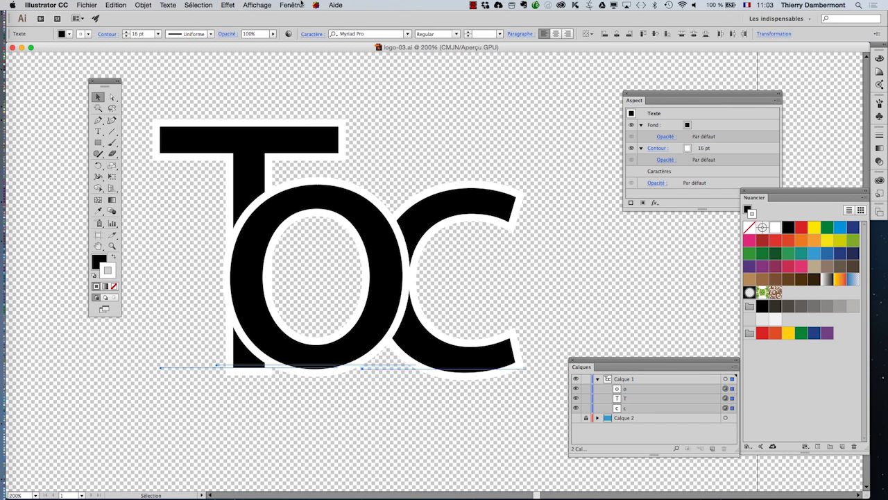
{"action": "left_click", "coordinate": [302, 5]}
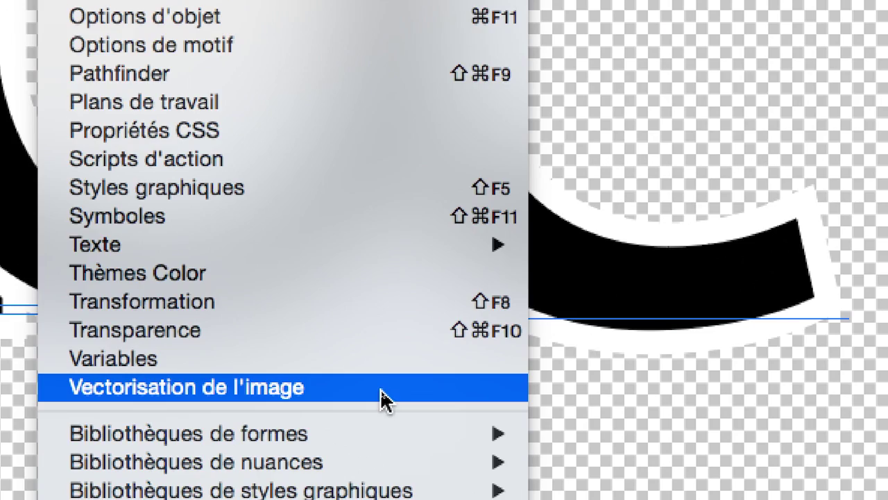
{"action": "left_click", "coordinate": [383, 399]}
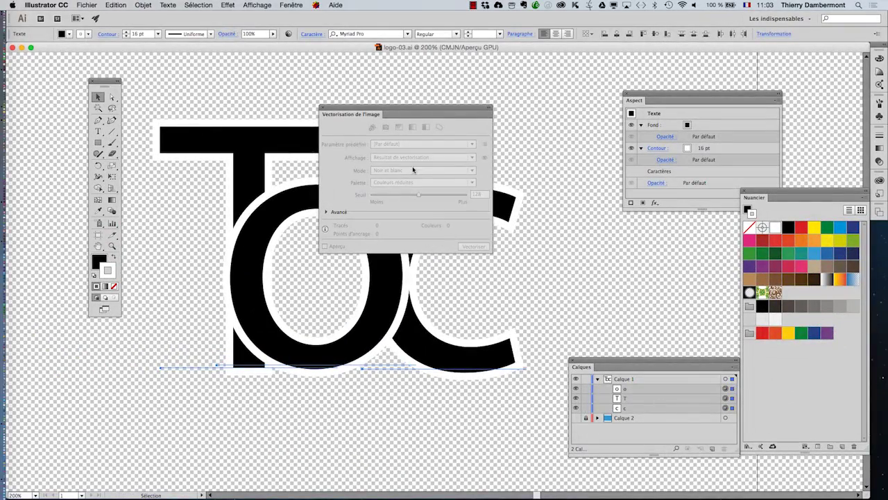
{"action": "left_click_drag", "start_coordinate": [391, 108], "coordinate": [539, 116]}
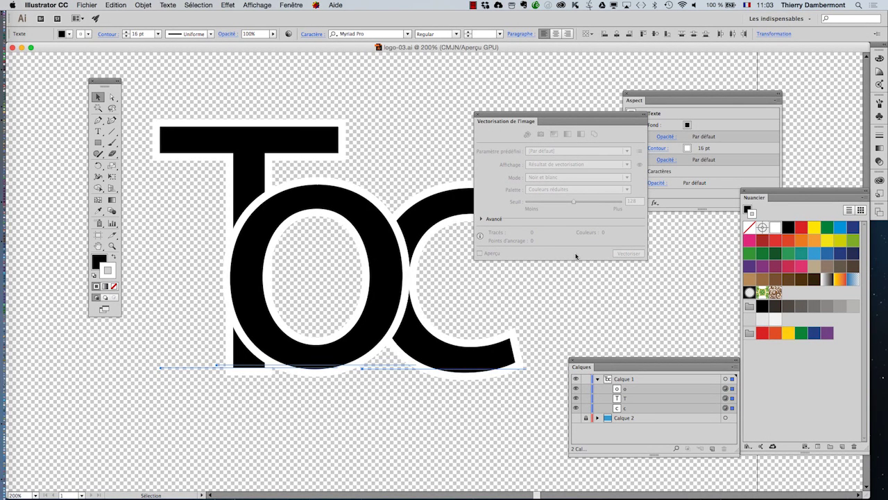
{"action": "left_click", "coordinate": [479, 116]}
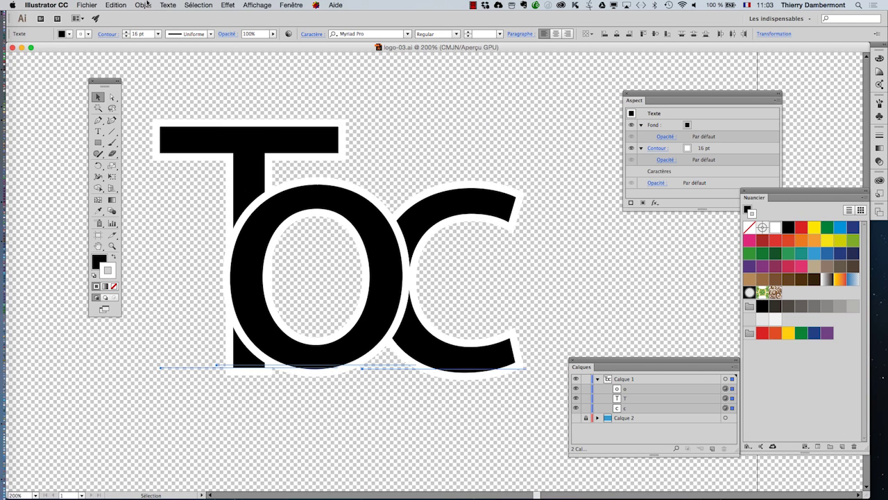
Rasterize the selected letters into a 300 ppi image with a white background and art-optimized antialiasing
{"action": "left_click", "coordinate": [145, 5]}
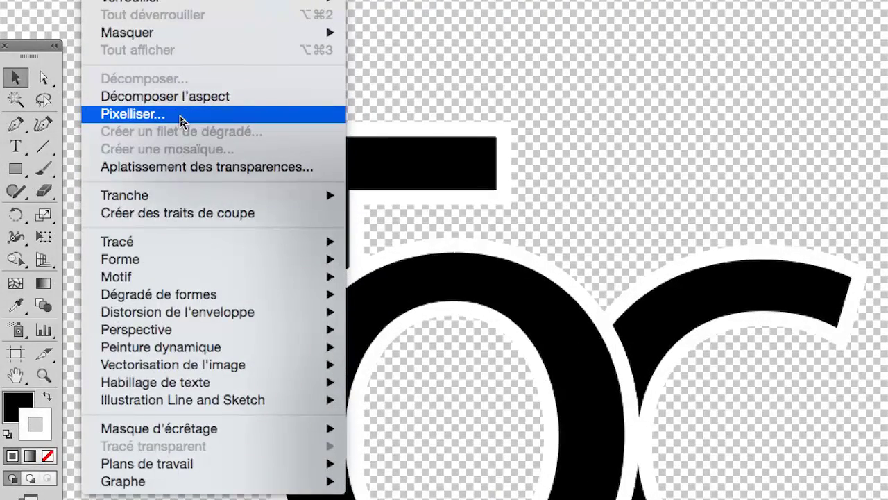
{"action": "left_click", "coordinate": [180, 121]}
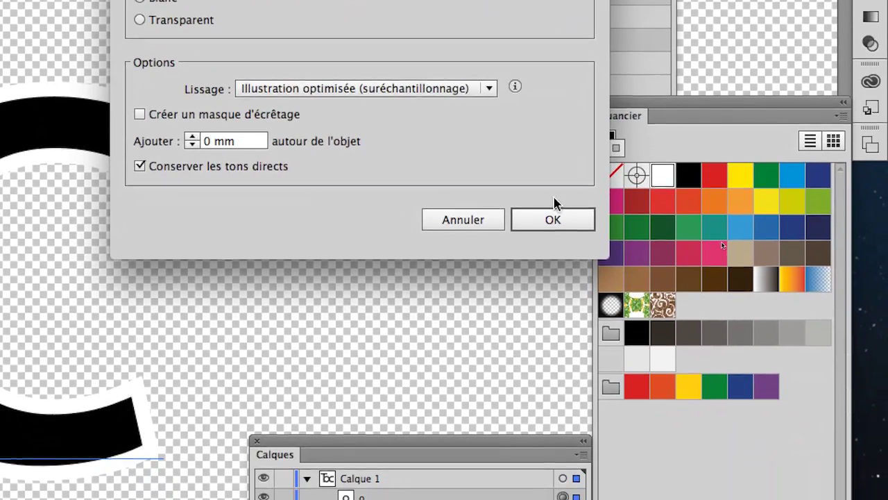
{"action": "left_click", "coordinate": [646, 388]}
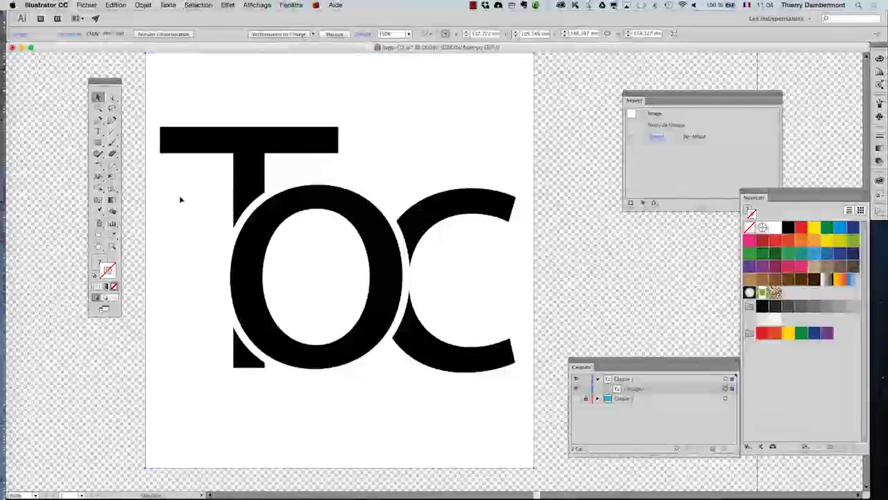
Trace the rasterized logo with Image Trace using the default preset in black-and-white mode with threshold 128
{"action": "left_click", "coordinate": [291, 5]}
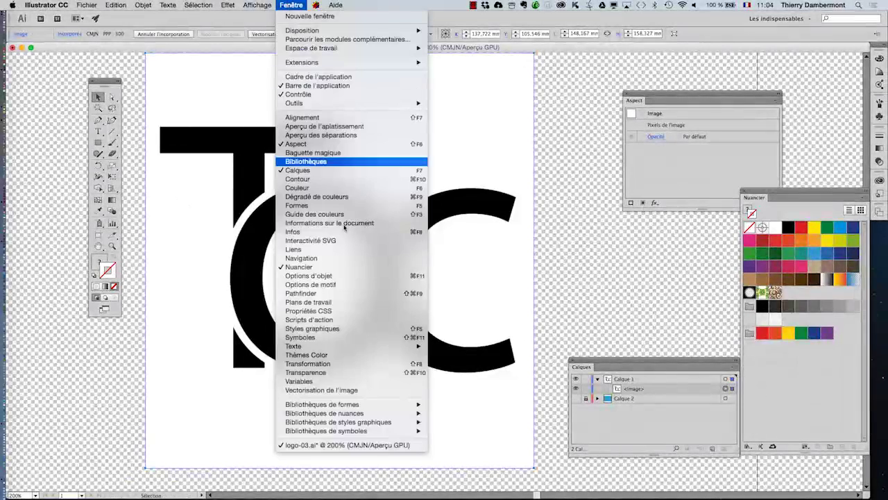
{"action": "left_click", "coordinate": [350, 390]}
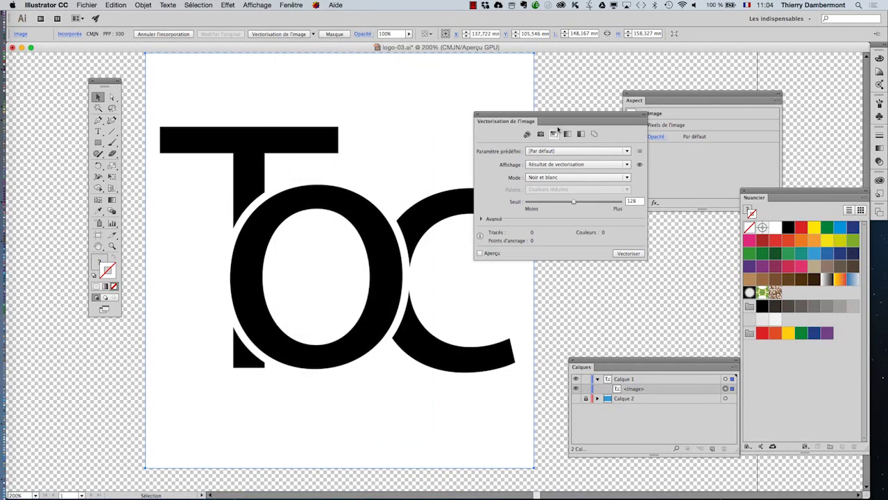
{"action": "left_click_drag", "start_coordinate": [552, 119], "coordinate": [538, 71]}
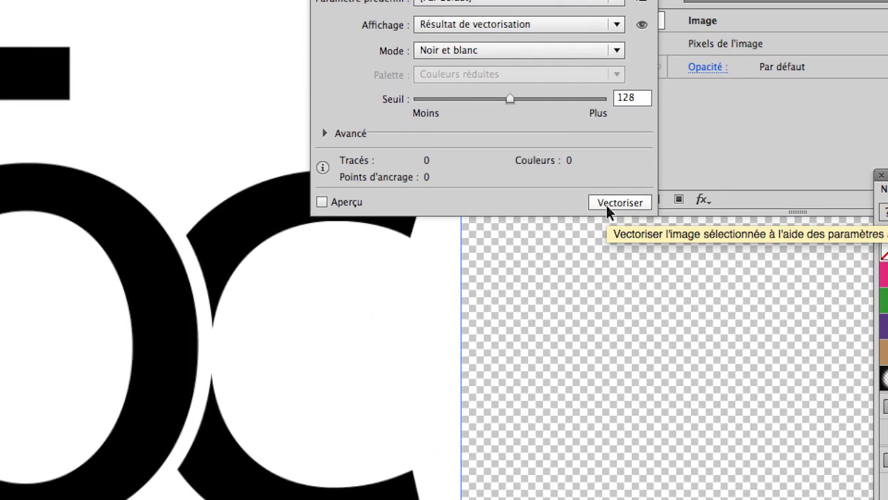
{"action": "left_click", "coordinate": [608, 208]}
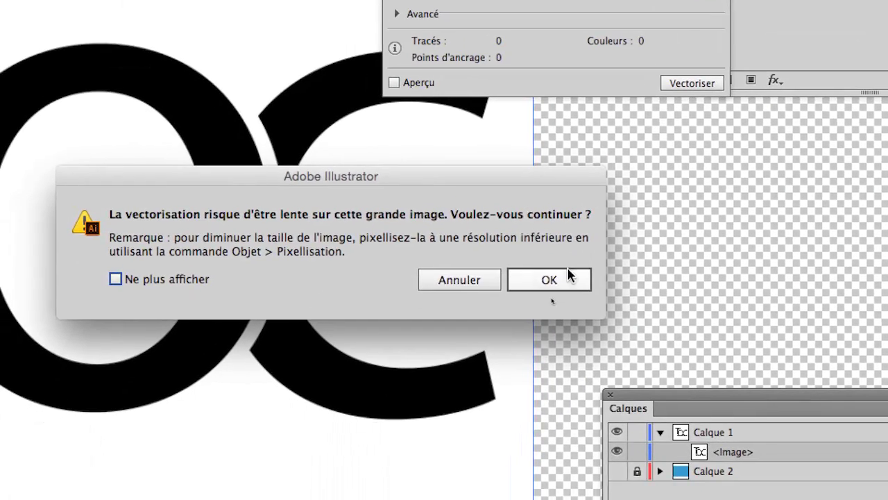
{"action": "left_click", "coordinate": [503, 397]}
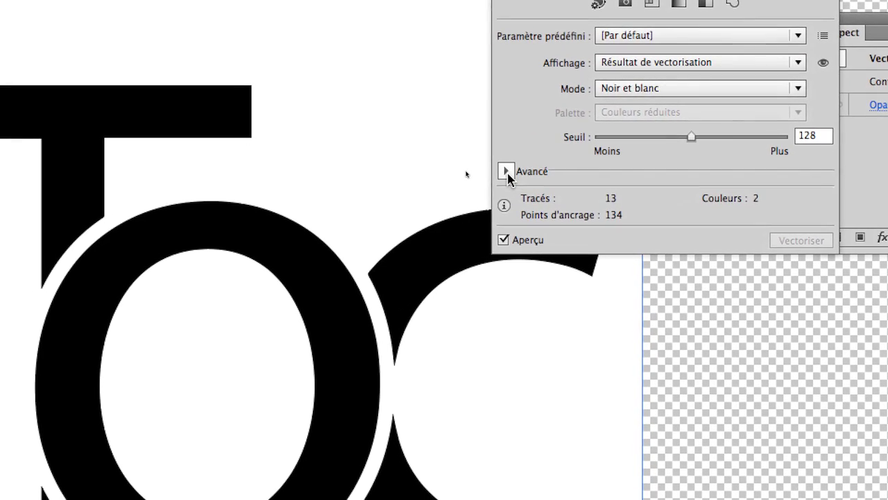
Enable the advanced Image Trace option that ignores white, and move its settings clear of the logo
{"action": "left_click", "coordinate": [506, 170]}
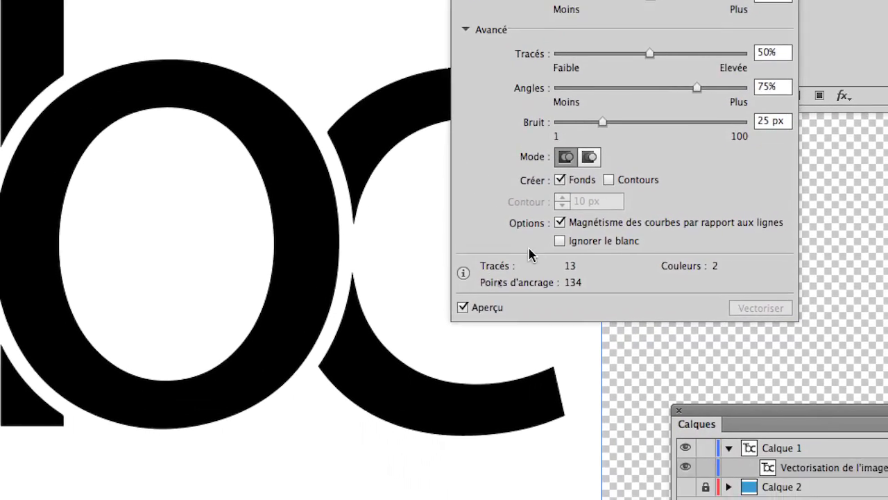
{"action": "left_click", "coordinate": [545, 243]}
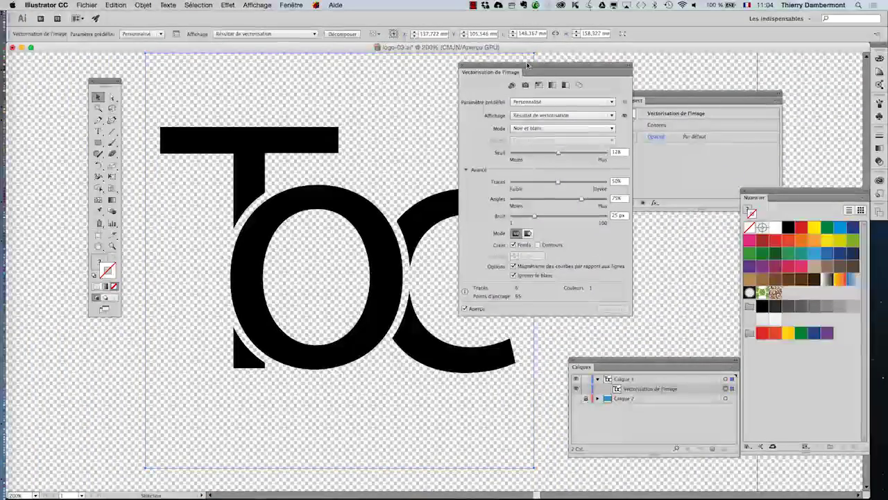
{"action": "left_click_drag", "start_coordinate": [528, 66], "coordinate": [639, 65]}
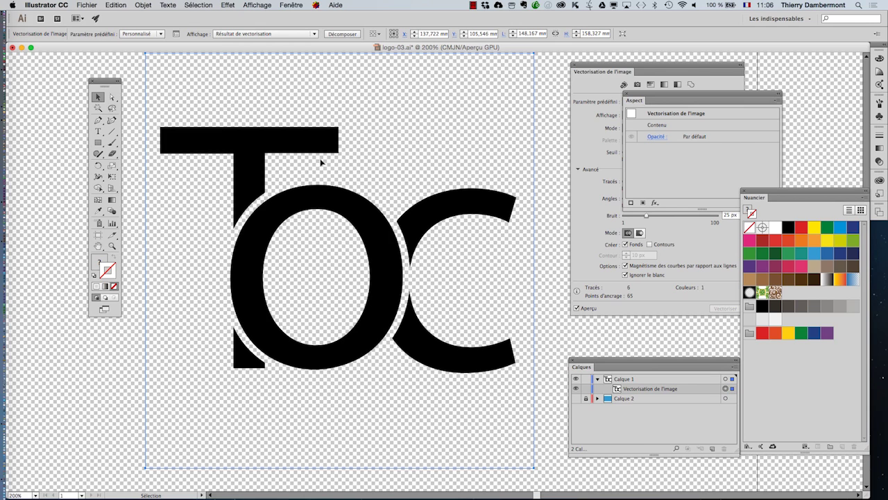
Save the document under the new name logo-04.ai in Adobe Illustrator format, accepting the Illustrator CC options
{"action": "left_click", "coordinate": [87, 5]}
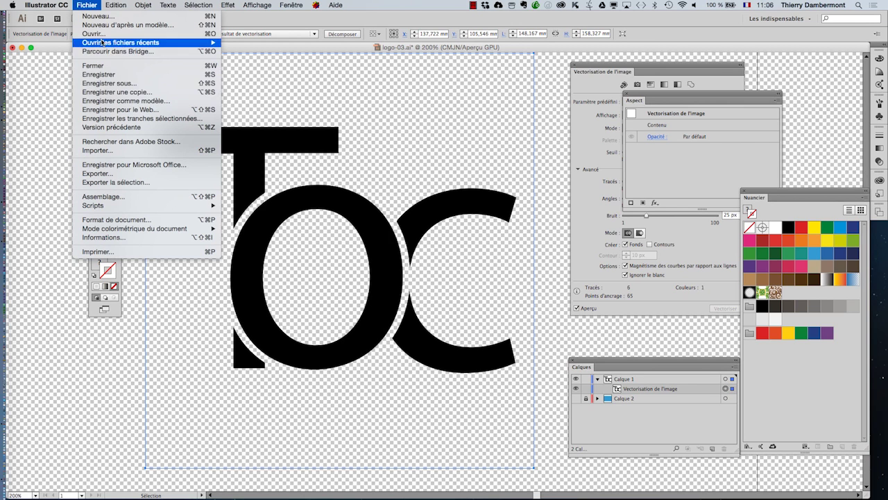
{"action": "left_click", "coordinate": [121, 83]}
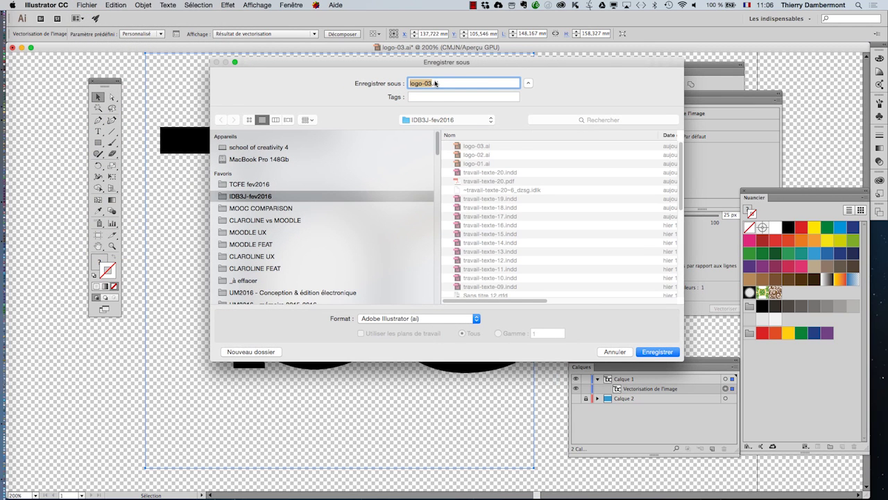
{"action": "left_click", "coordinate": [432, 83]}
{"action": "key", "text": "BackSpace"}
{"action": "left_click", "coordinate": [672, 352]}
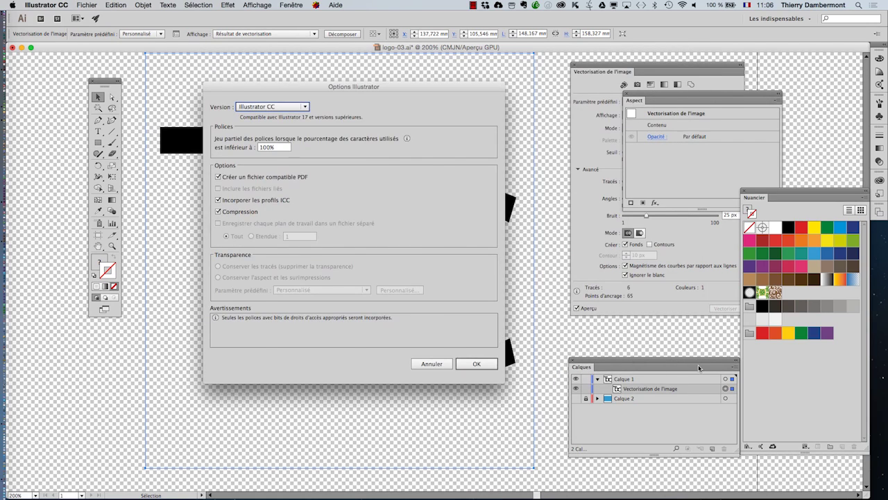
{"action": "key", "text": "Return"}
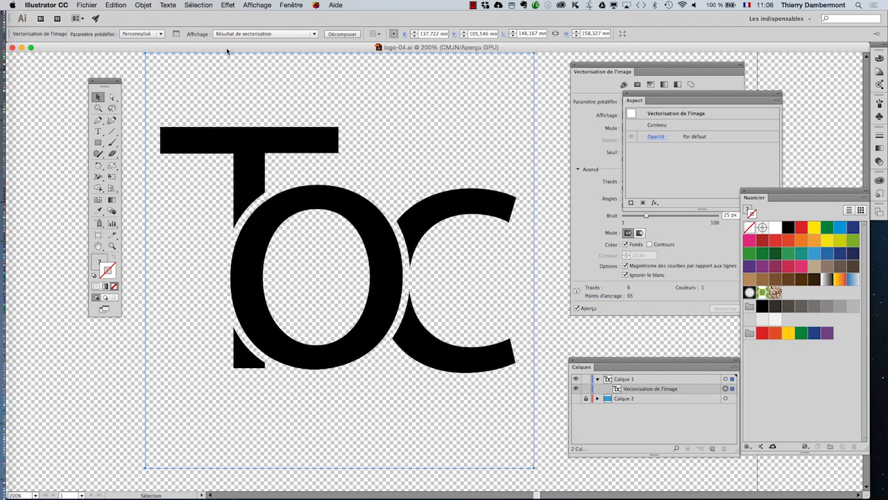
Hide the transparency grid behind the traced logo
{"action": "left_click", "coordinate": [251, 4]}
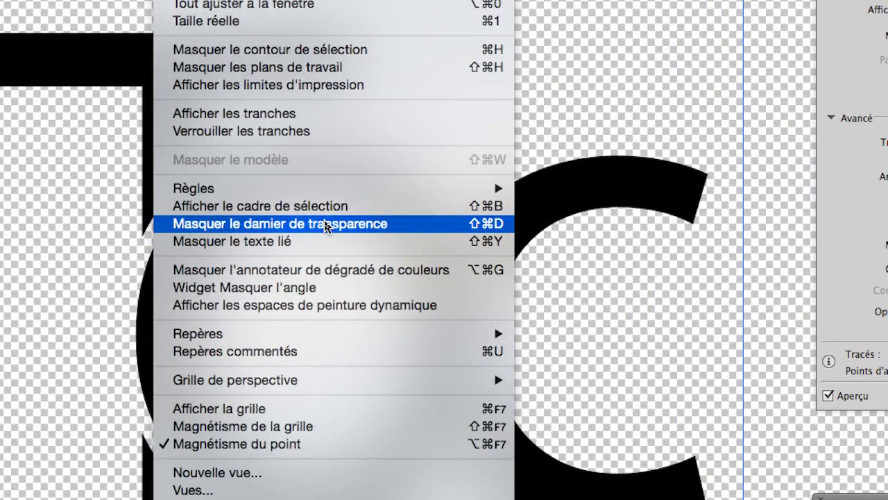
{"action": "left_click", "coordinate": [326, 226]}
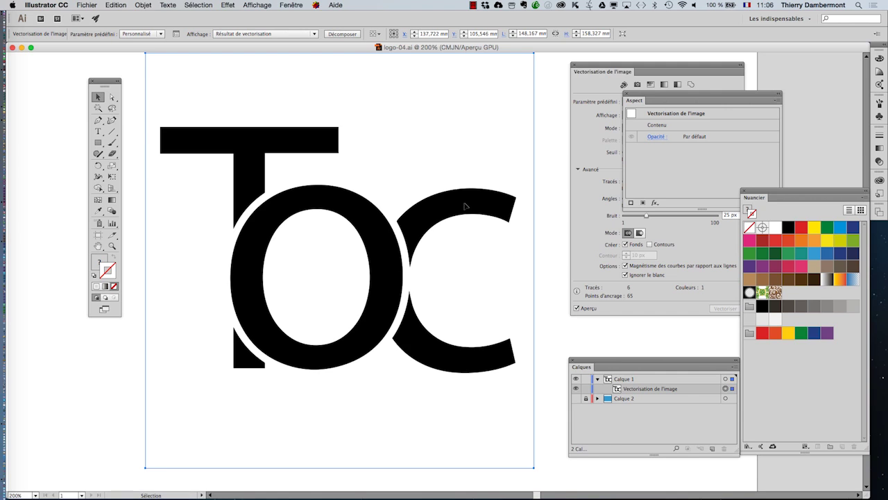
Expand the image tracing of the logo into a group of editable vector paths and keep it selected
{"action": "left_click", "coordinate": [143, 5]}
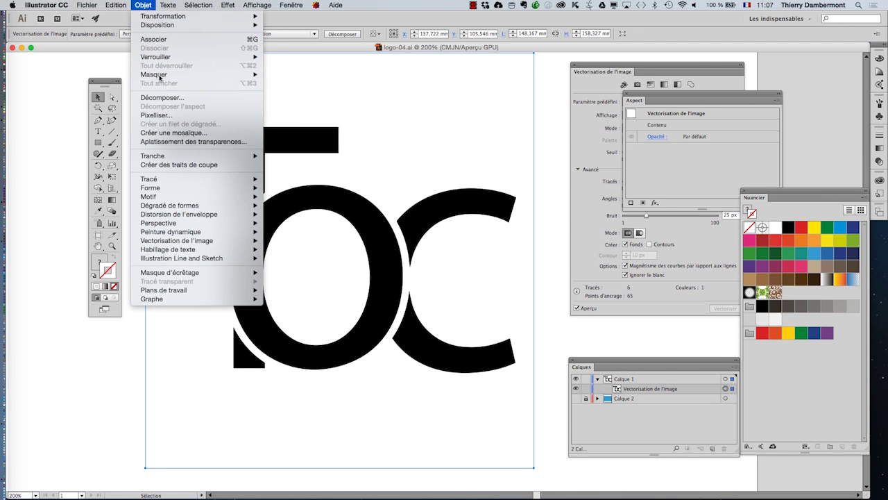
{"action": "mouse_move", "coordinate": [198, 258]}
{"action": "mouse_move", "coordinate": [198, 242]}
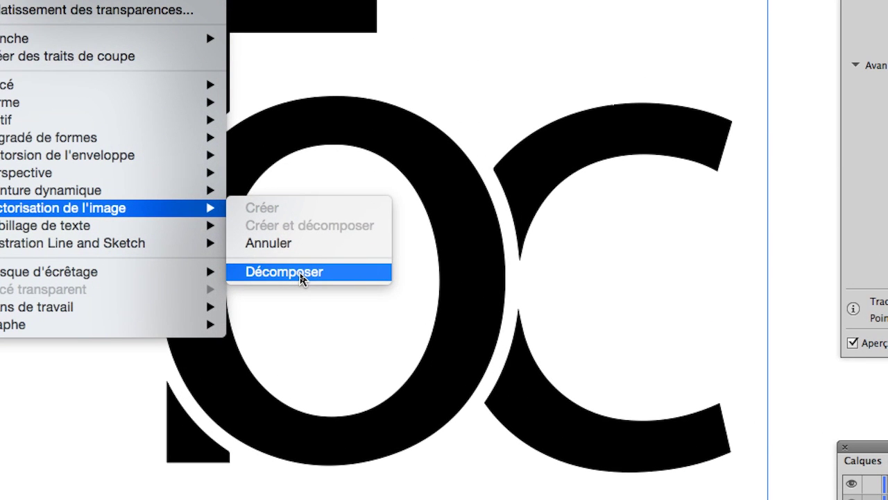
{"action": "left_click", "coordinate": [302, 272]}
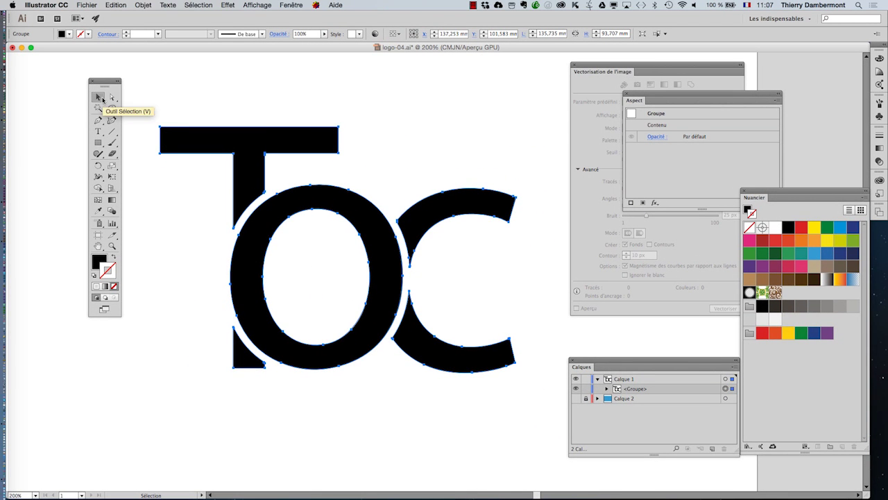
{"action": "left_click", "coordinate": [208, 120], "text": "super"}
{"action": "left_click", "coordinate": [216, 144]}
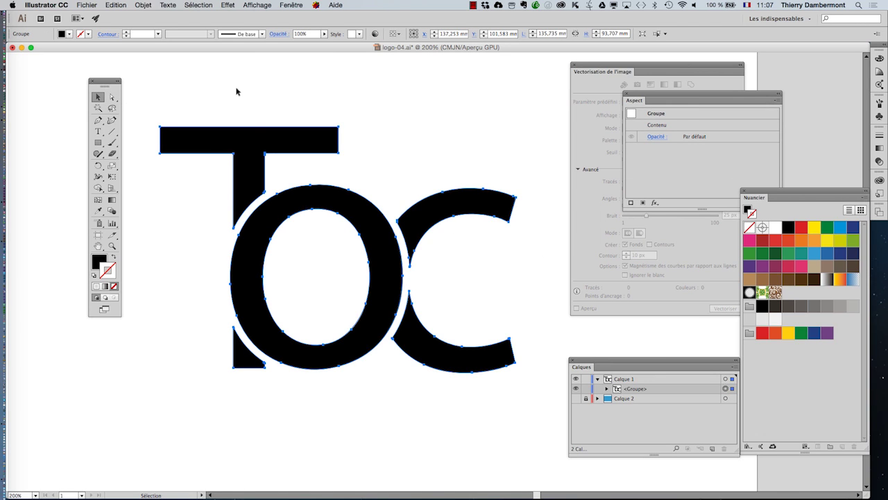
{"action": "left_click", "coordinate": [244, 161], "text": "super"}
{"action": "left_click", "coordinate": [244, 156]}
{"action": "left_click", "coordinate": [206, 120]}
{"action": "left_click", "coordinate": [222, 143]}
{"action": "left_click", "coordinate": [143, 5]}
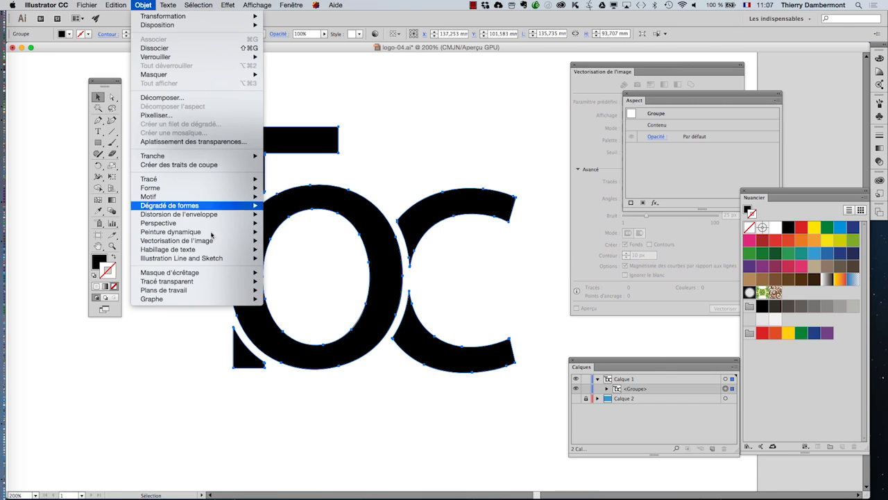
{"action": "mouse_move", "coordinate": [205, 240]}
{"action": "left_click", "coordinate": [382, 399]}
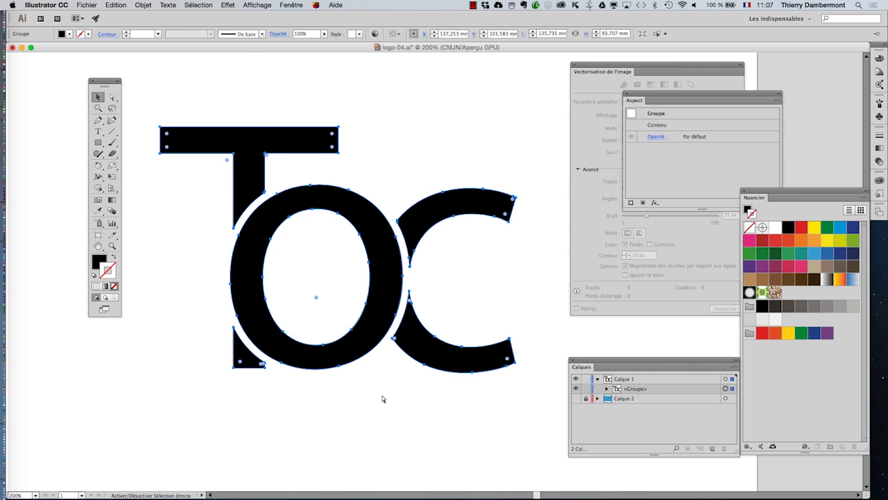
Try a blue stroke on the T's upper shape, selected separately from the group, and undo it
{"action": "left_click", "coordinate": [113, 99]}
{"action": "left_click", "coordinate": [181, 140]}
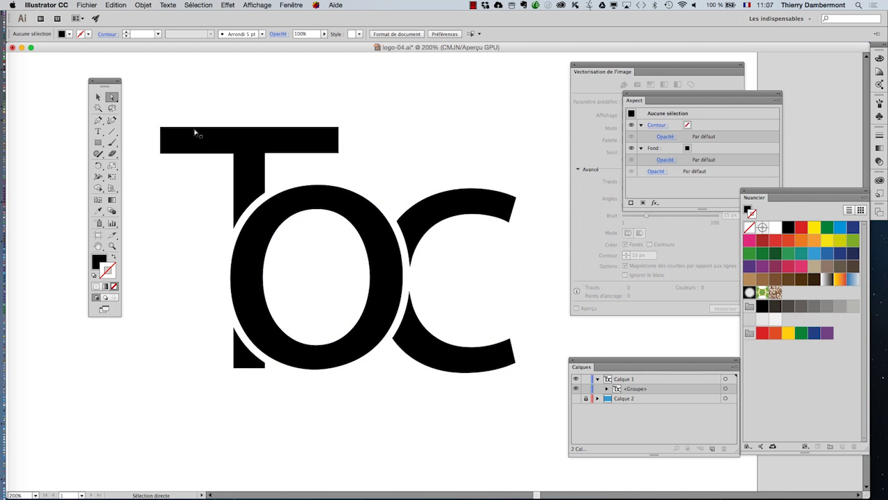
{"action": "left_click", "coordinate": [823, 254]}
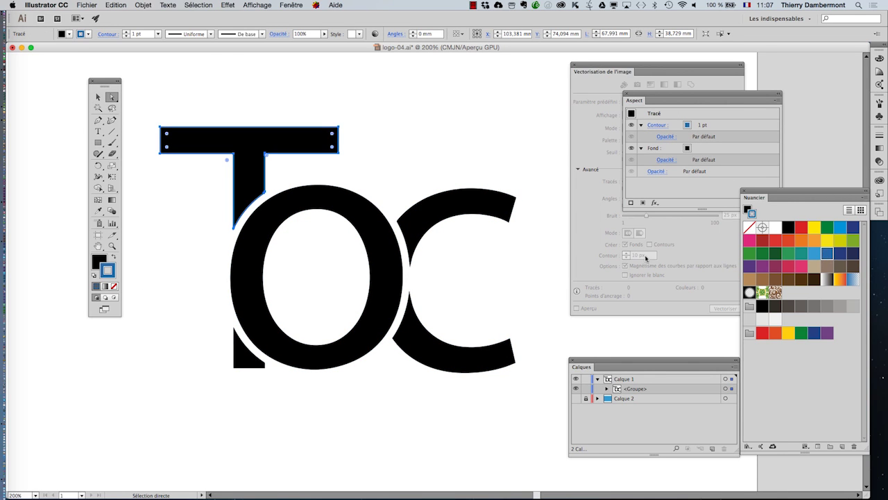
{"action": "key", "text": "ctrl+z"}
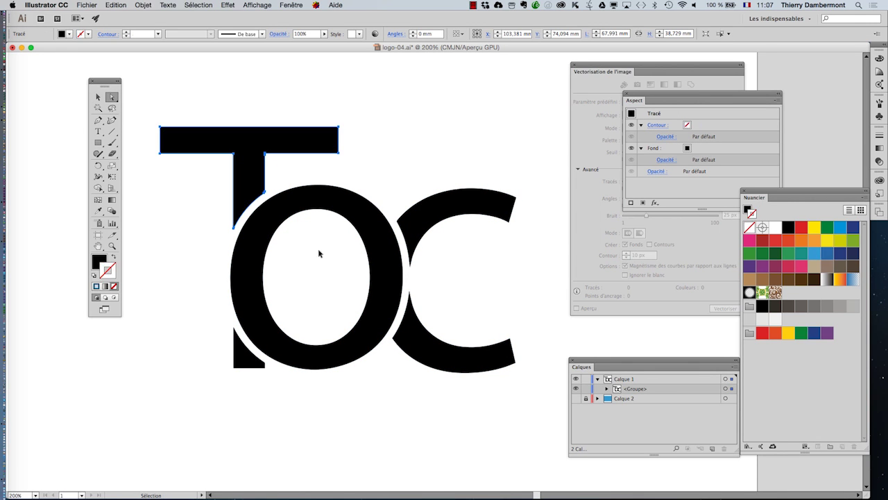
Fill the T's upper shape with the pink swatch C=0 M=95 J=20 N=0 and its lower piece with magenta pink
{"action": "left_click", "coordinate": [160, 99]}
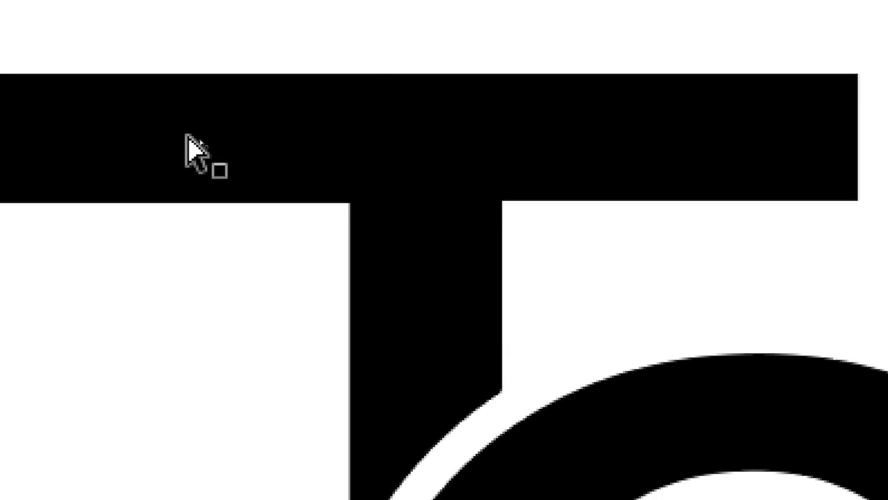
{"action": "left_click", "coordinate": [210, 299]}
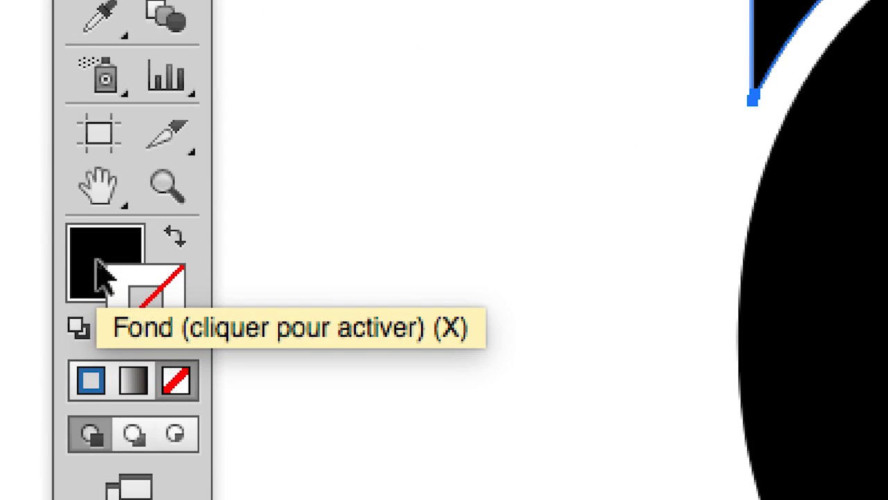
{"action": "left_click", "coordinate": [104, 276]}
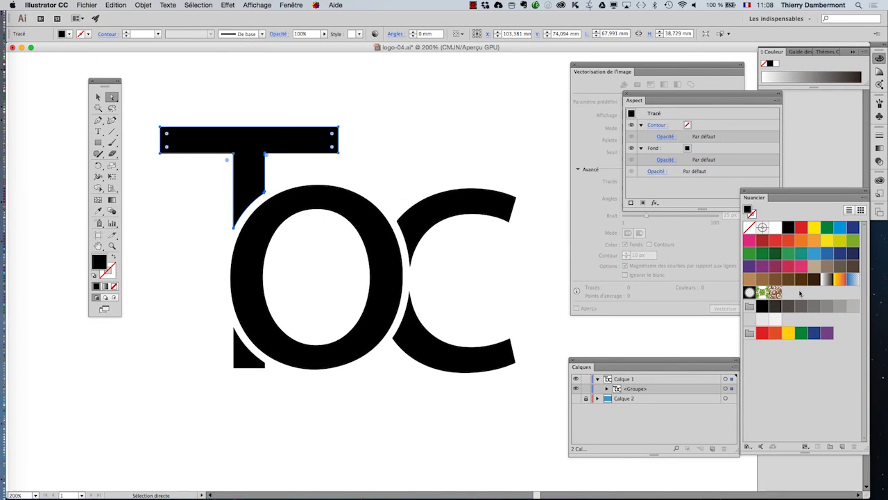
{"action": "left_click", "coordinate": [802, 266]}
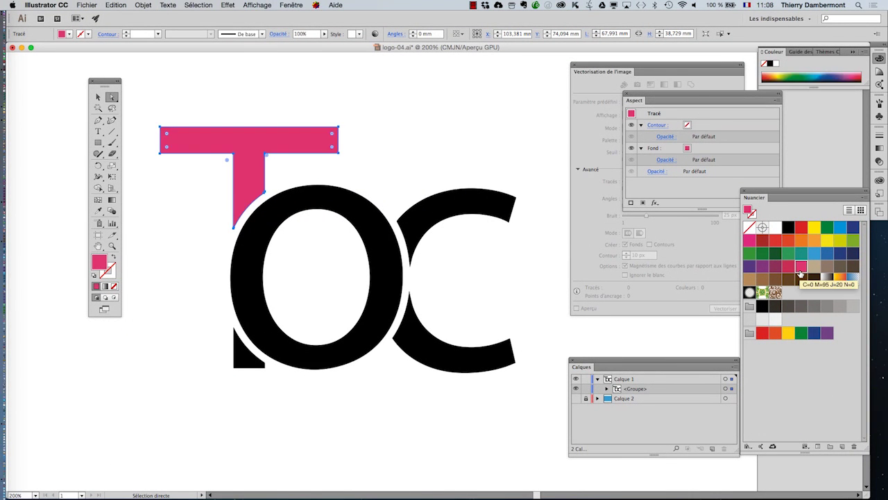
{"action": "left_click", "coordinate": [264, 357]}
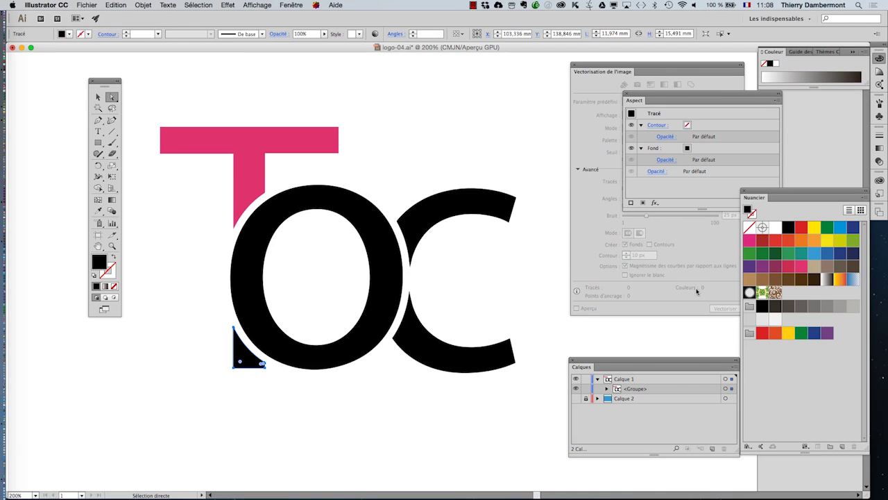
{"action": "left_click", "coordinate": [750, 240]}
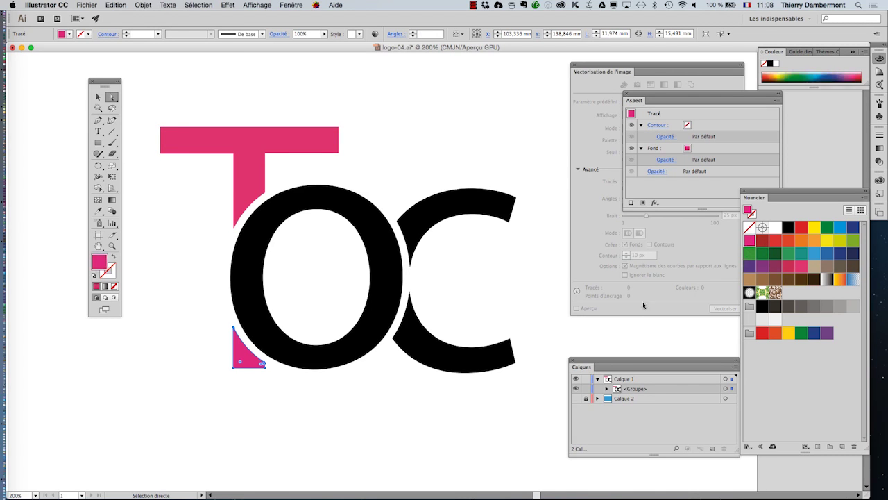
Fill the O with bright blue after trying a yellow-green swatch, and deselect it
{"action": "left_click", "coordinate": [251, 242]}
{"action": "left_click", "coordinate": [840, 240]}
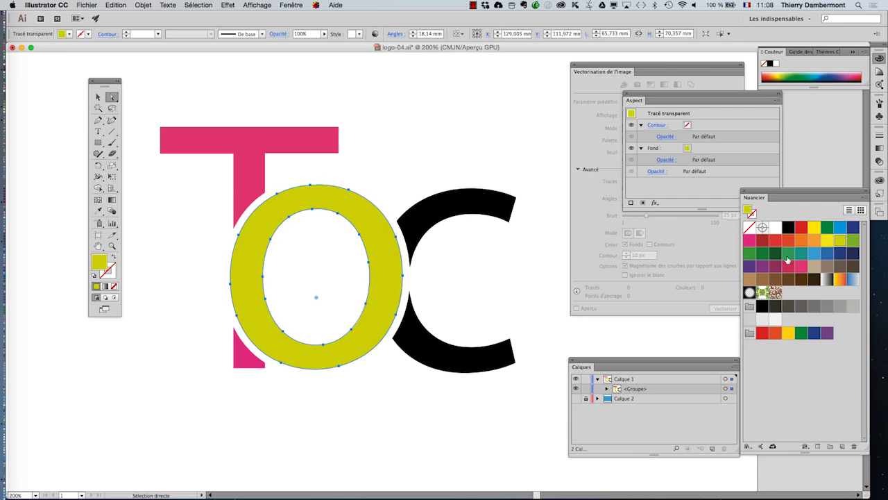
{"action": "left_click", "coordinate": [841, 227]}
{"action": "left_click", "coordinate": [450, 254]}
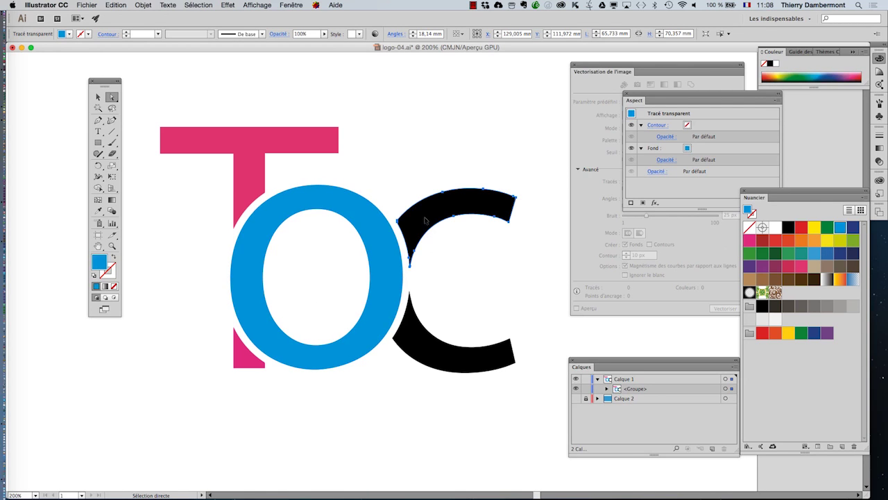
Fill the upper and lower pieces of the C with the same light green swatch
{"action": "left_click", "coordinate": [510, 201]}
{"action": "left_click", "coordinate": [763, 333]}
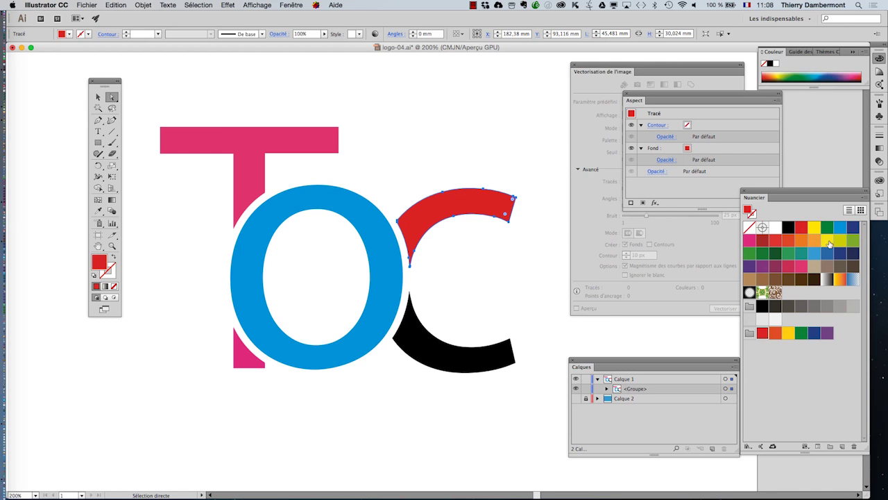
{"action": "left_click", "coordinate": [827, 241]}
{"action": "left_click", "coordinate": [854, 242]}
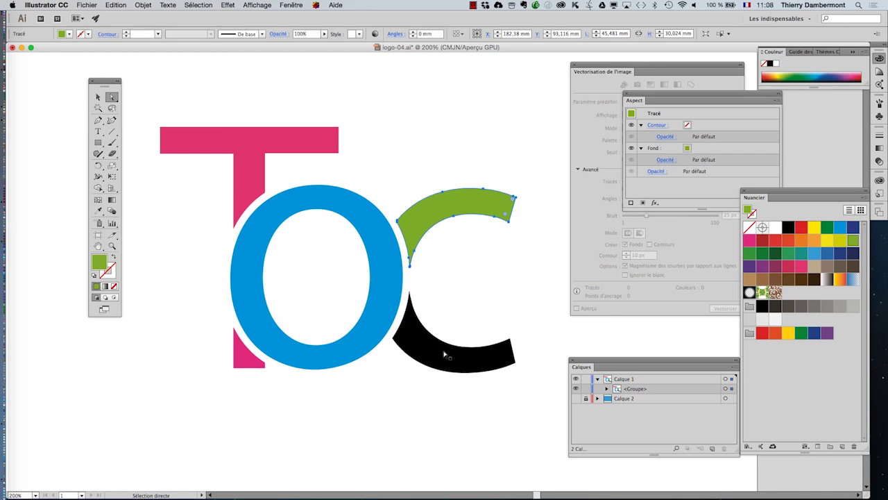
{"action": "left_click", "coordinate": [448, 356]}
{"action": "left_click", "coordinate": [853, 242]}
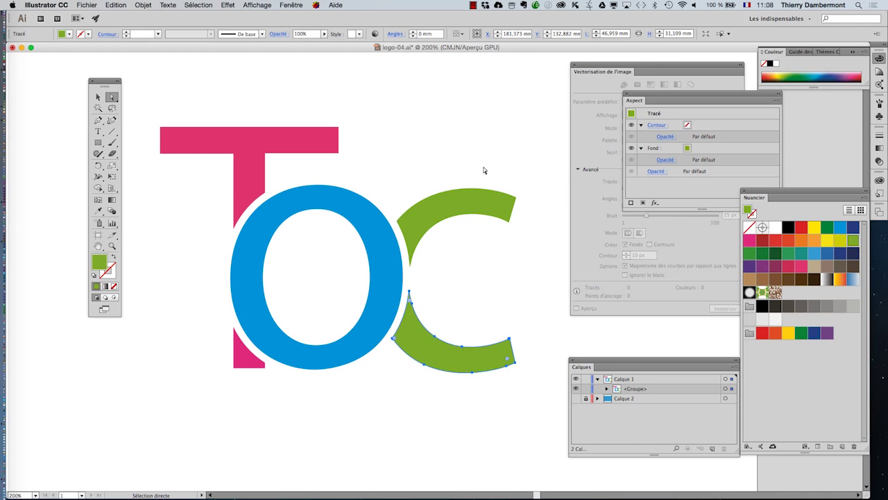
Fill the C's upper piece and the T's lower piece with black, and clear the selection
{"action": "left_click", "coordinate": [432, 205]}
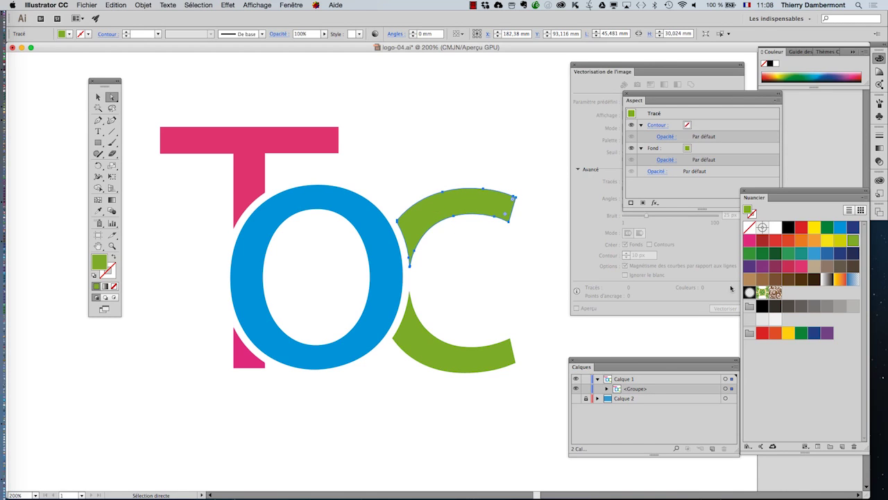
{"action": "left_click", "coordinate": [789, 227]}
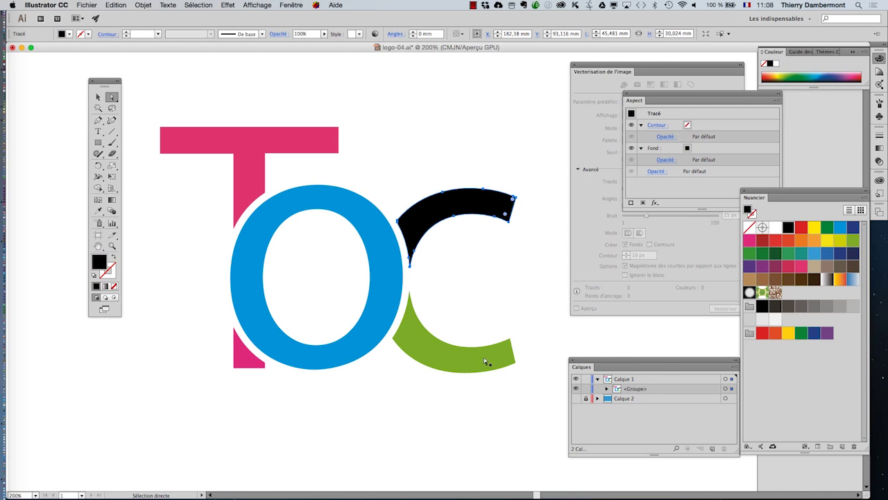
{"action": "left_click", "coordinate": [254, 356]}
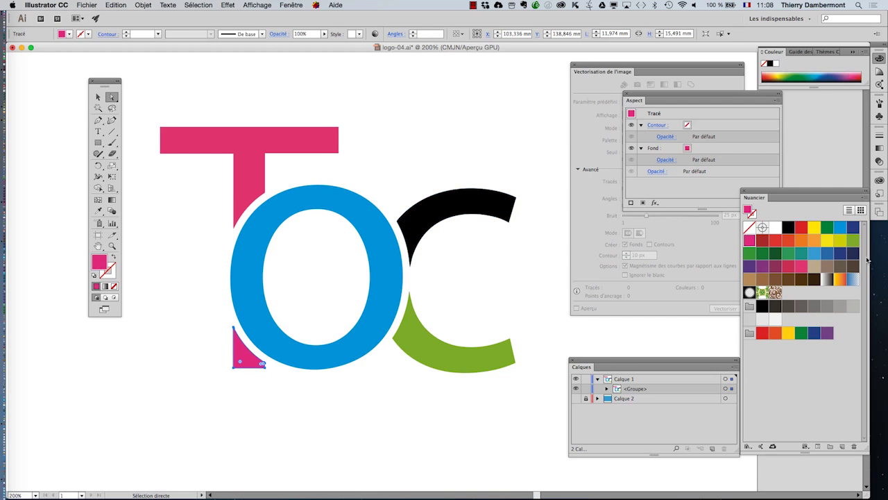
{"action": "left_click", "coordinate": [794, 229]}
{"action": "left_click", "coordinate": [472, 162]}
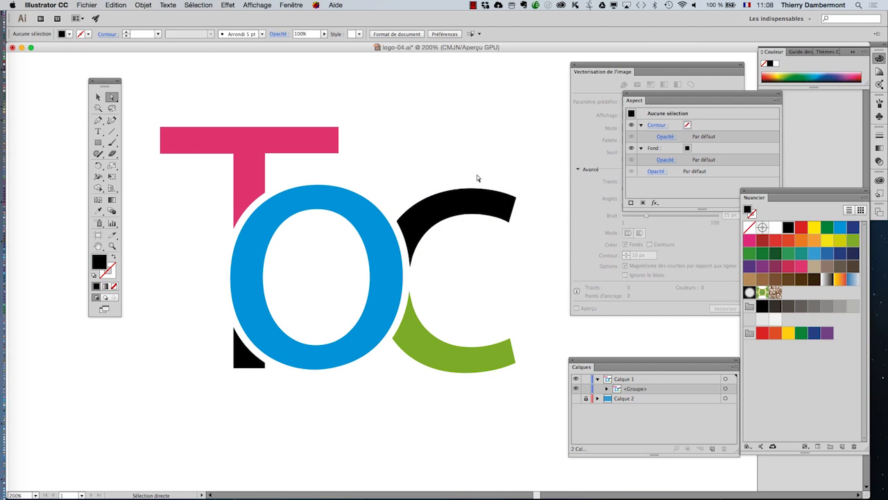
{"action": "scroll", "coordinate": [482, 184], "scroll_direction": "up", "scroll_amount": 1}
{"action": "scroll", "coordinate": [482, 185], "scroll_direction": "down", "scroll_amount": 1}
{"action": "scroll", "coordinate": [472, 193], "scroll_direction": "up", "scroll_amount": 1}
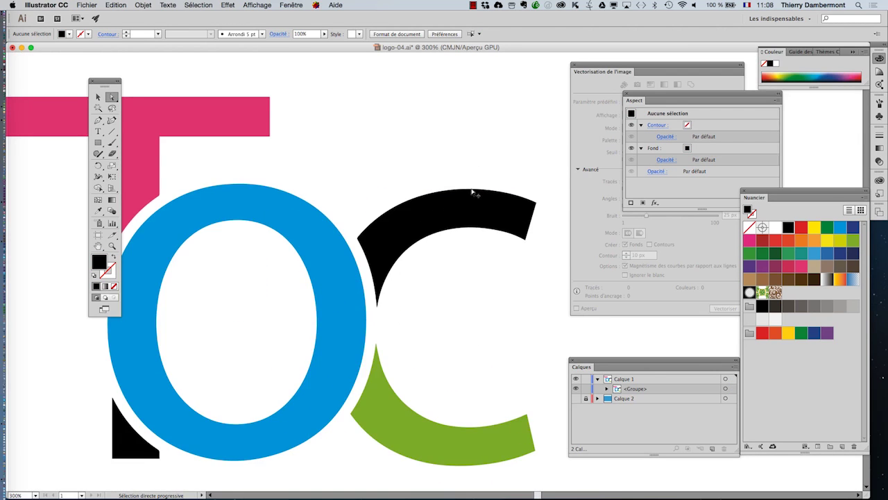